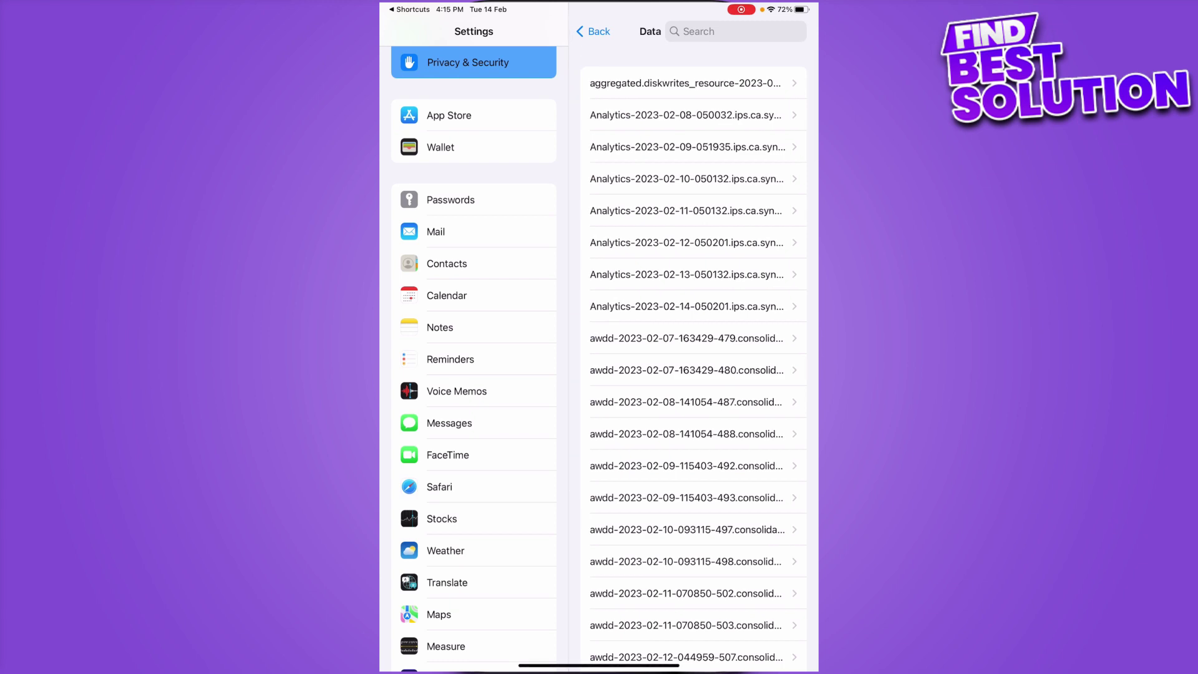
Open the 14 February Analytics log from the Analytics Data list.
{"action": "left_click", "coordinate": [686, 306]}
Share the February 14 analytics log to the PowerUtil shortcut to reveal battery health.
{"action": "left_click", "coordinate": [800, 31]}
{"action": "left_click", "coordinate": [627, 262]}
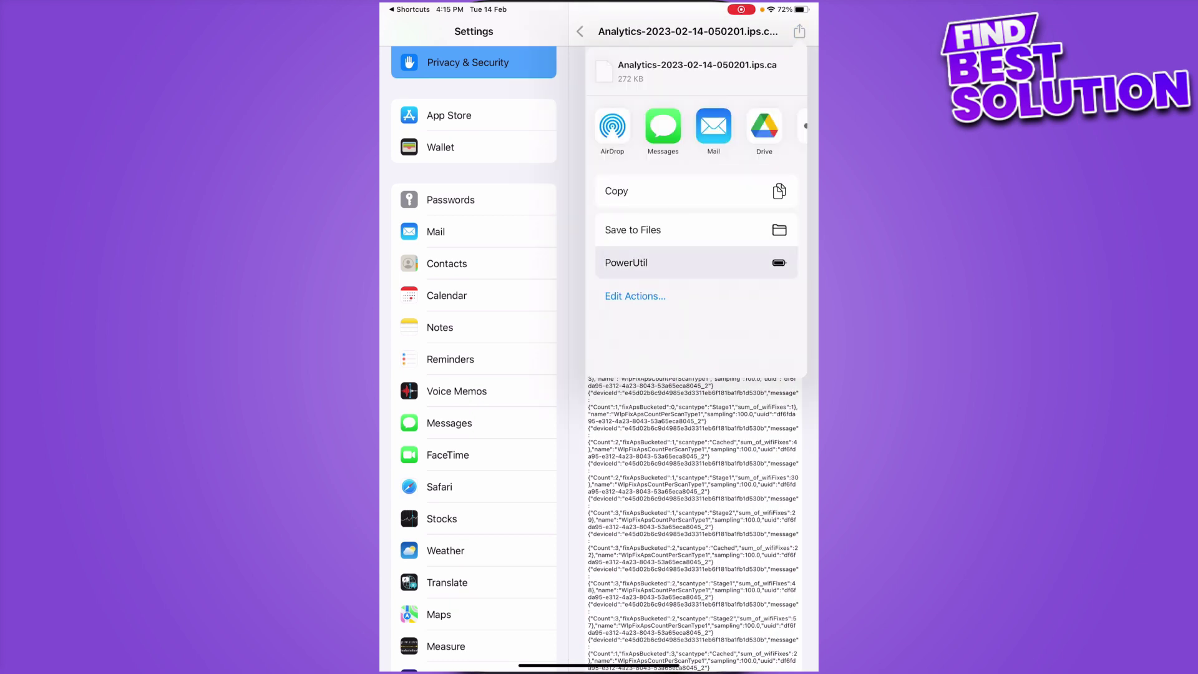